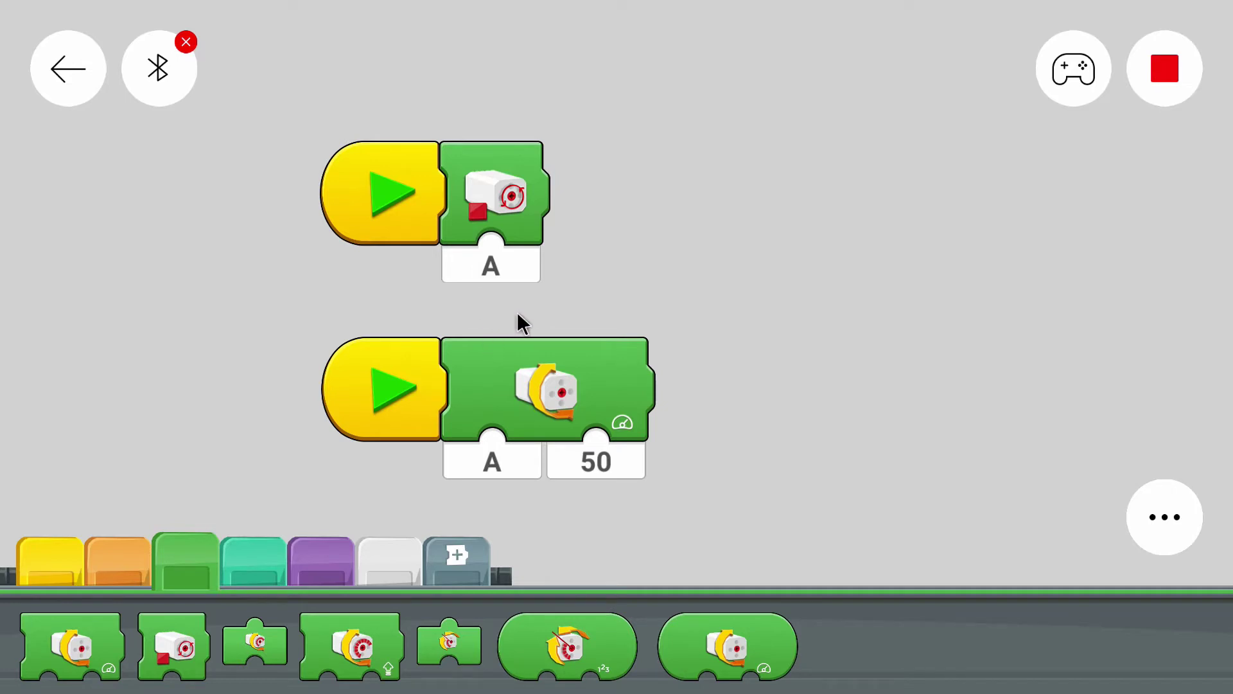
left_click(59, 578)
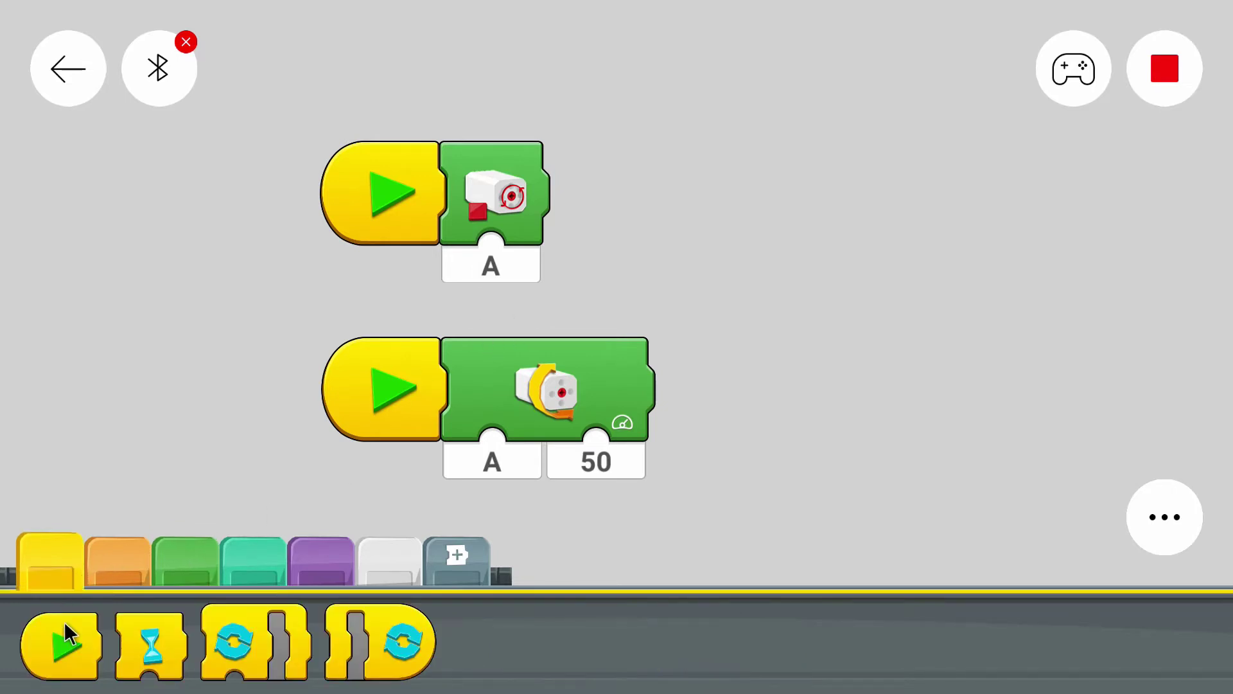
left_click_drag(67, 647, 113, 337)
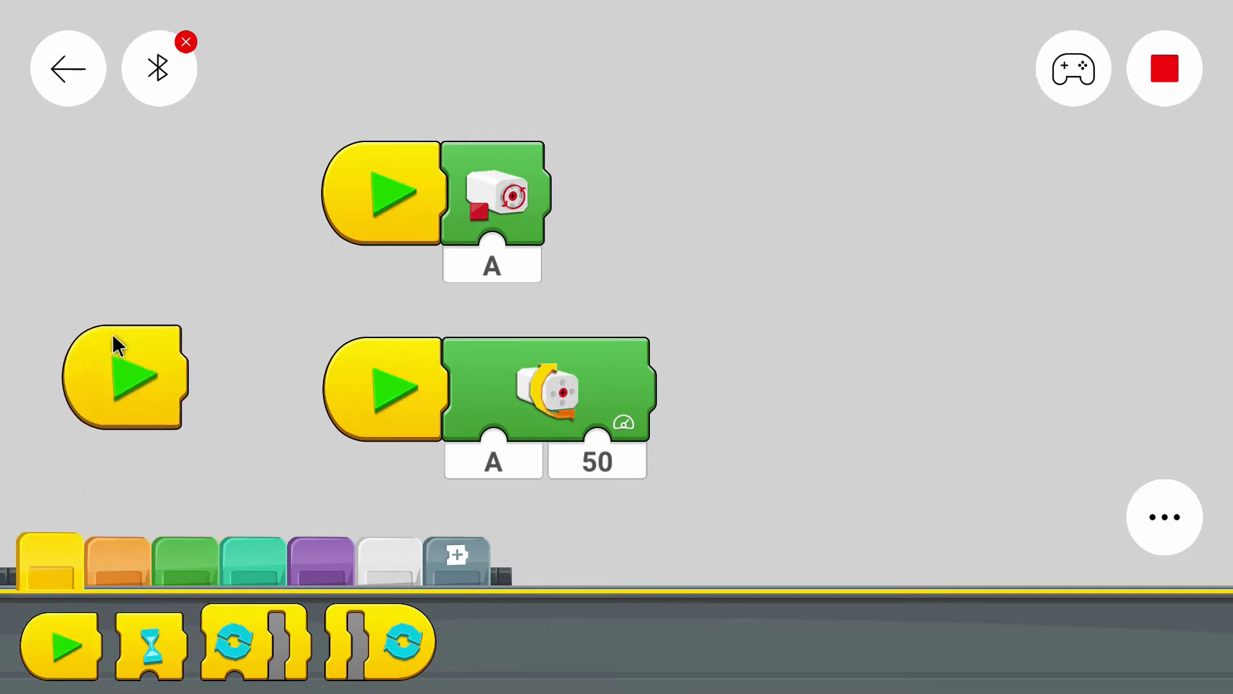
left_click_drag(183, 355, 886, 269)
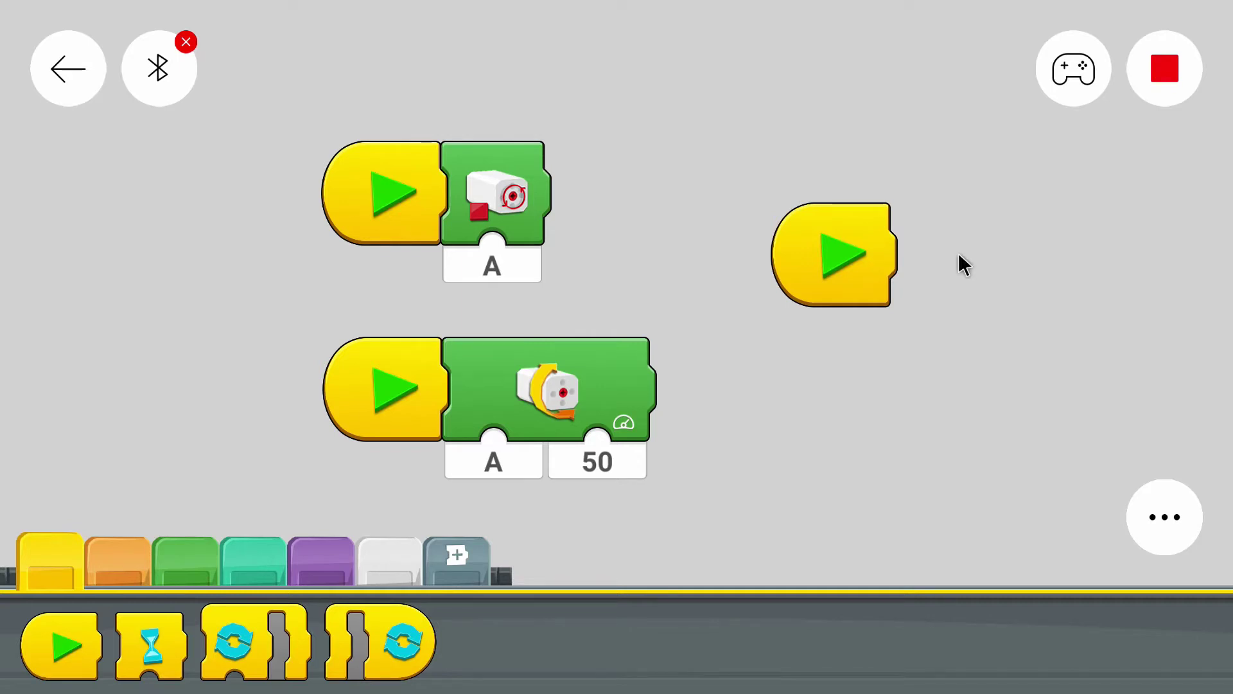
left_click_drag(833, 256, 117, 603)
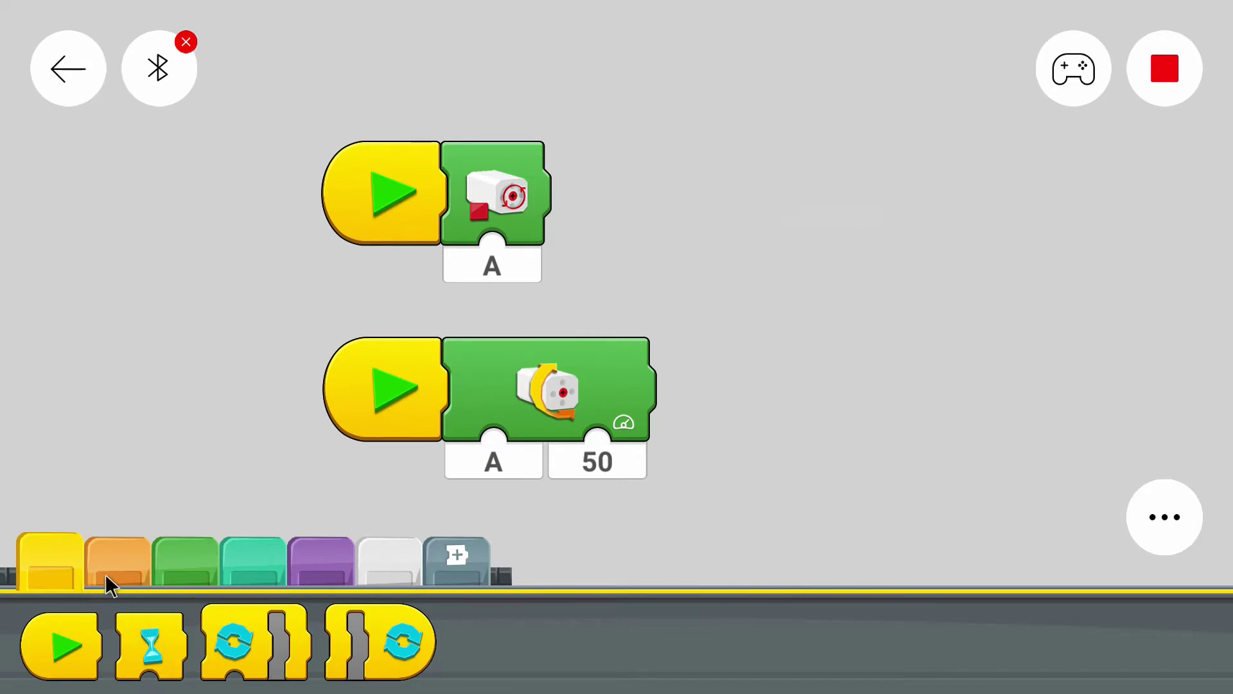
left_click(160, 578)
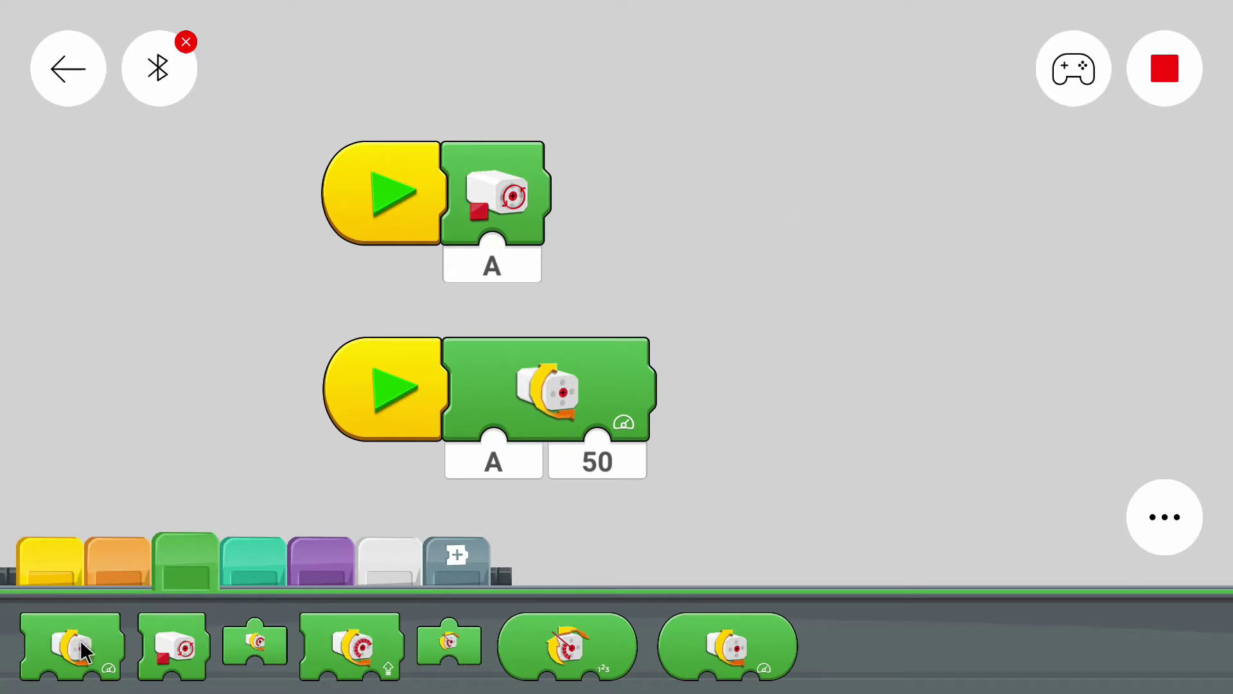
Step: Drop a loose motor-speed block on the left, confirming speed 50 and port A
left_click_drag(79, 640, 157, 377)
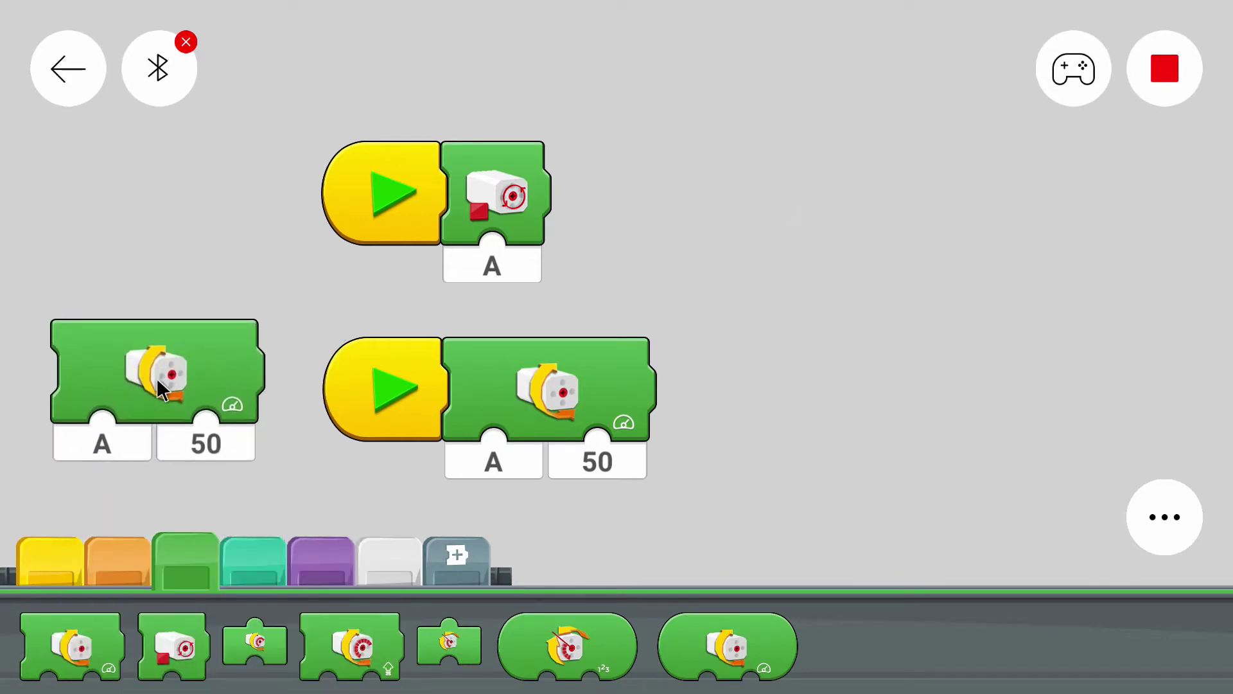
left_click(187, 448)
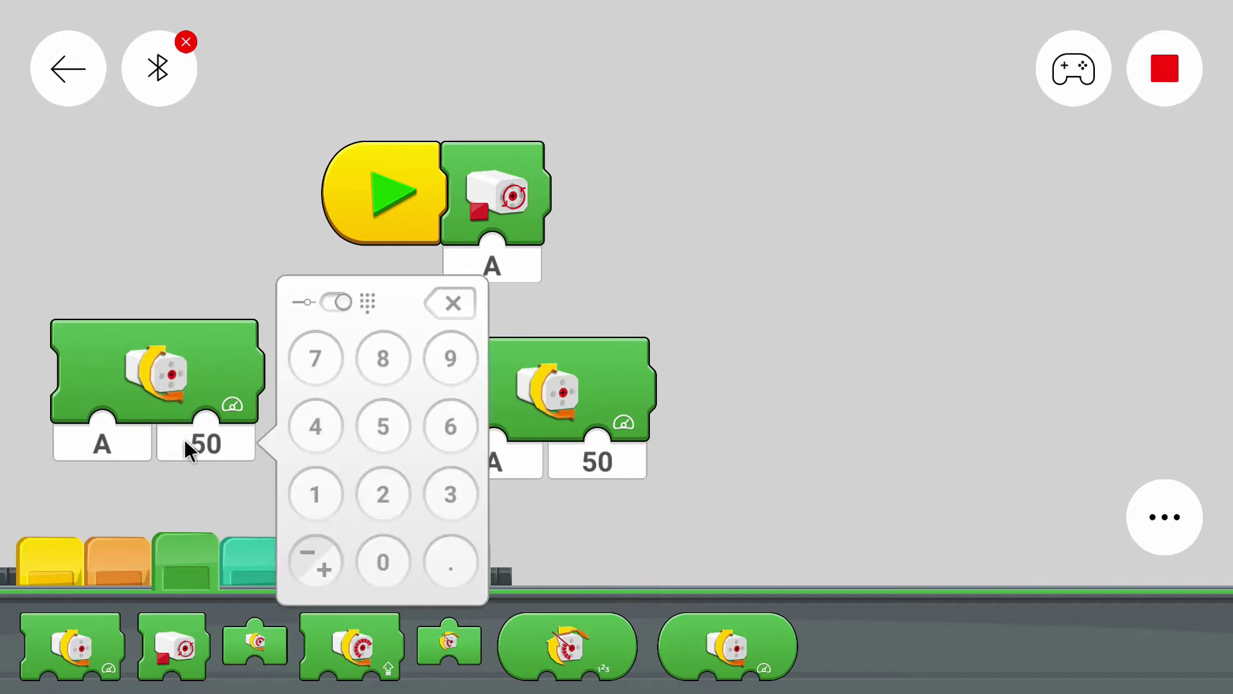
left_click(922, 280)
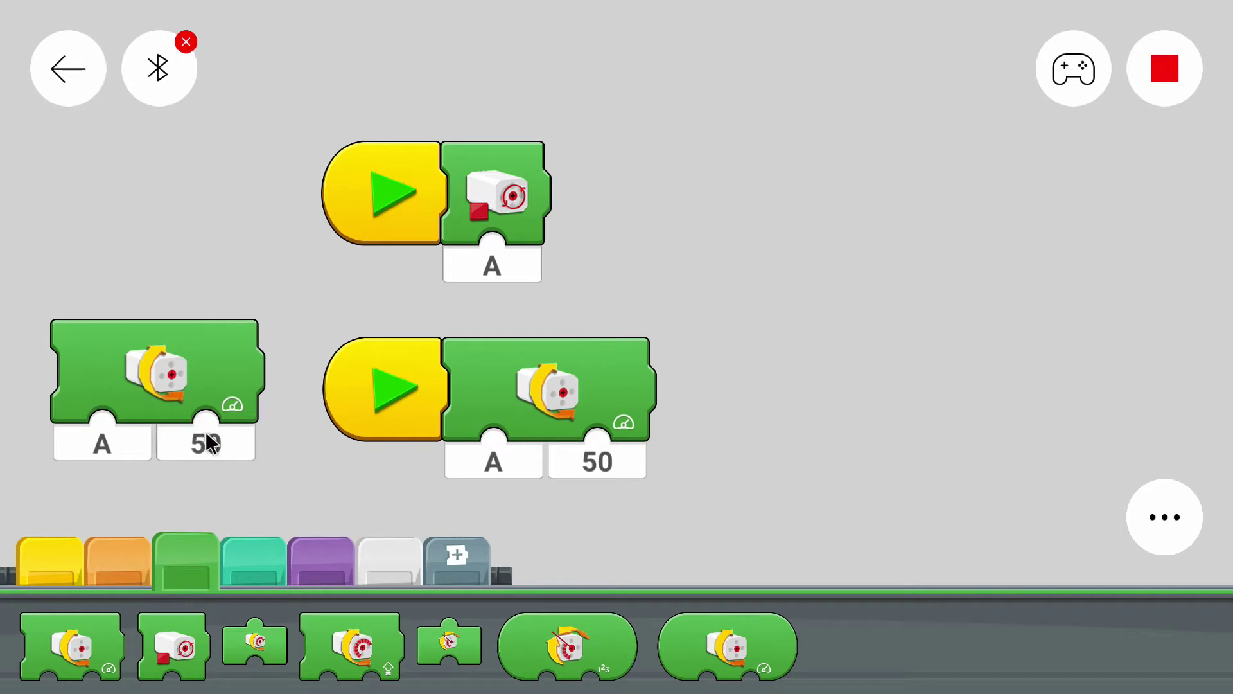
left_click(114, 436)
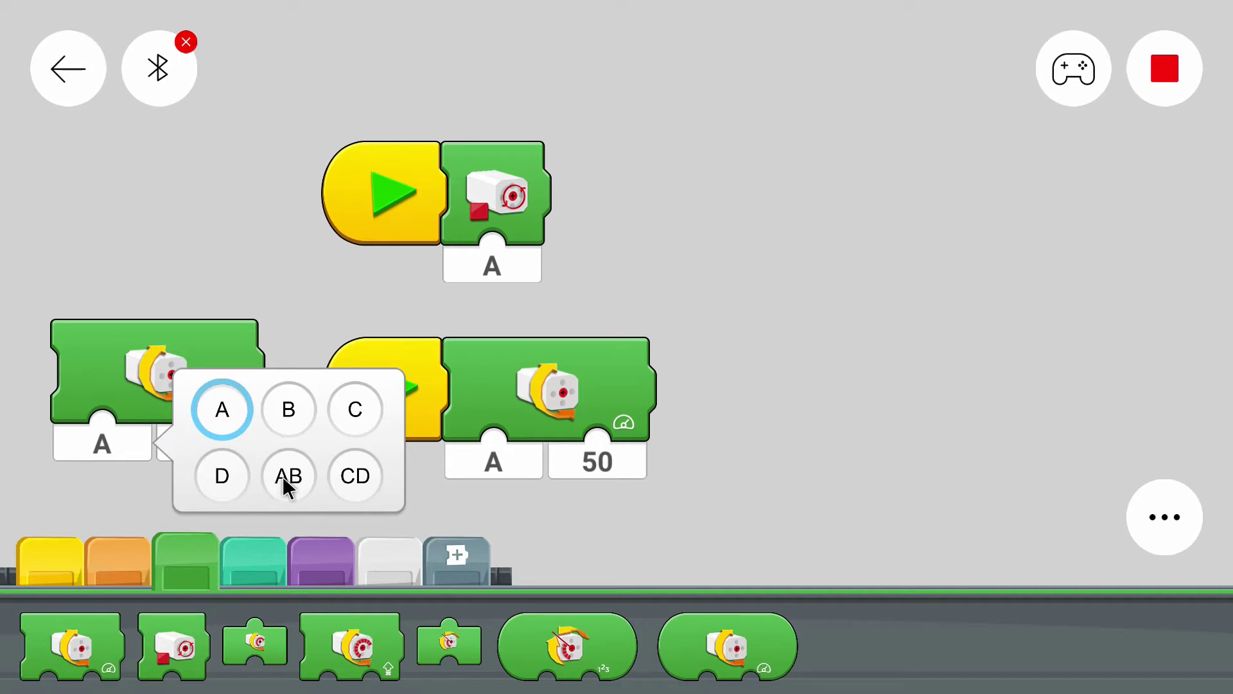
left_click(324, 302)
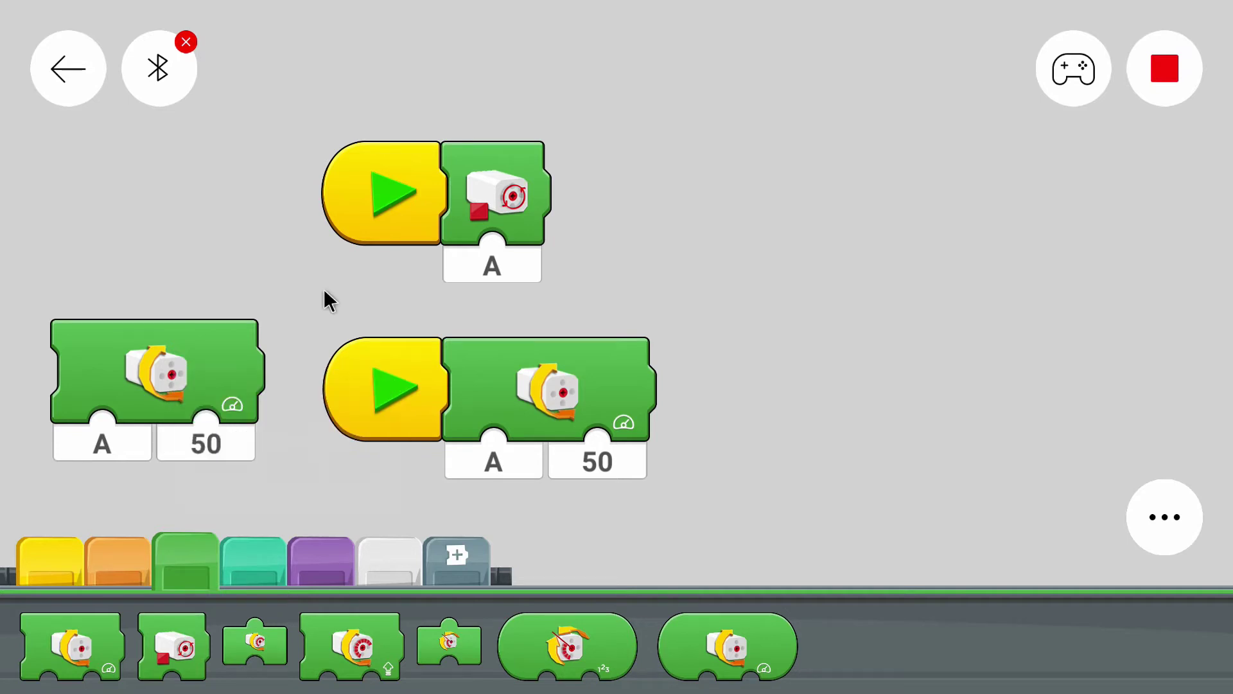
Step: Use the speed slider on the loose block, sweeping 100, 0, -100, and settle at 61
left_click(216, 446)
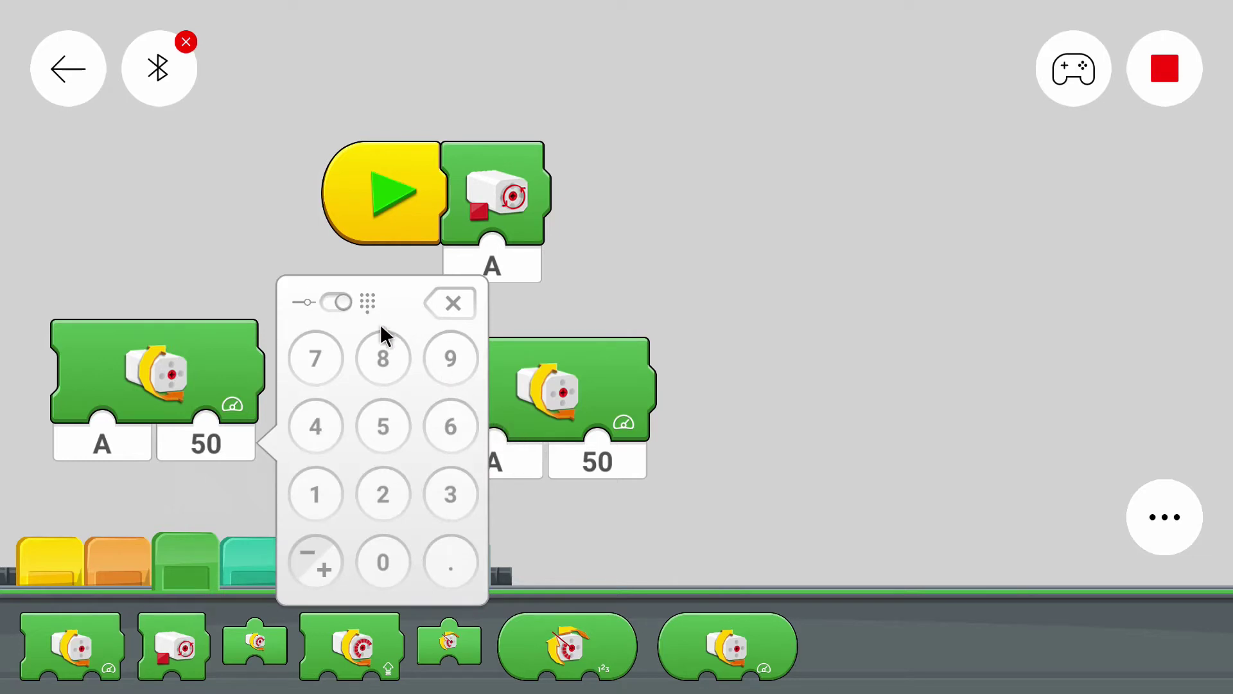
left_click(340, 304)
left_click_drag(356, 403, 362, 324)
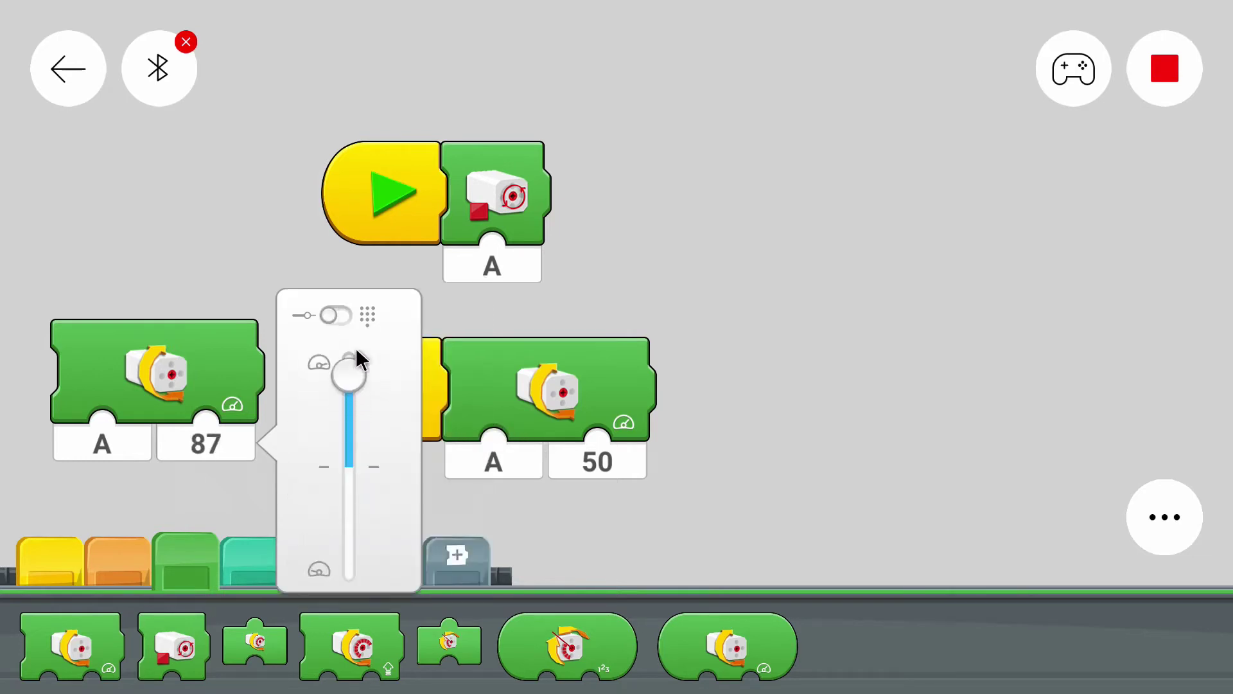
left_click_drag(361, 370, 373, 472)
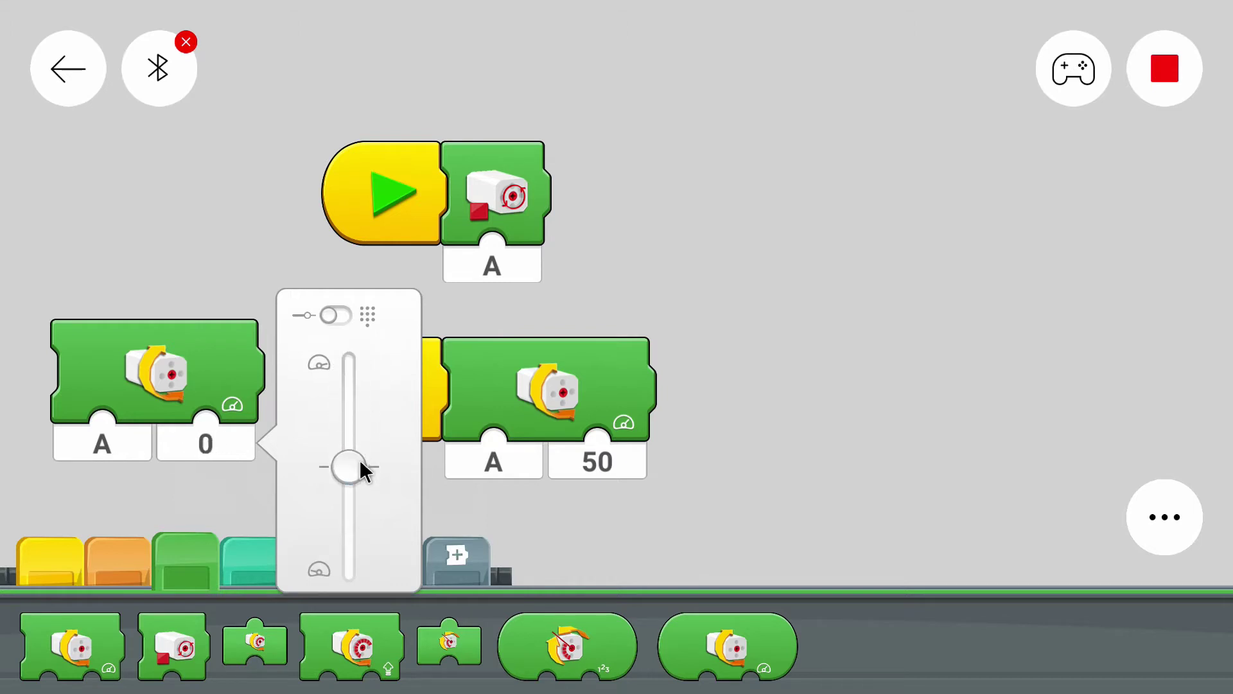
left_click_drag(360, 461, 355, 588)
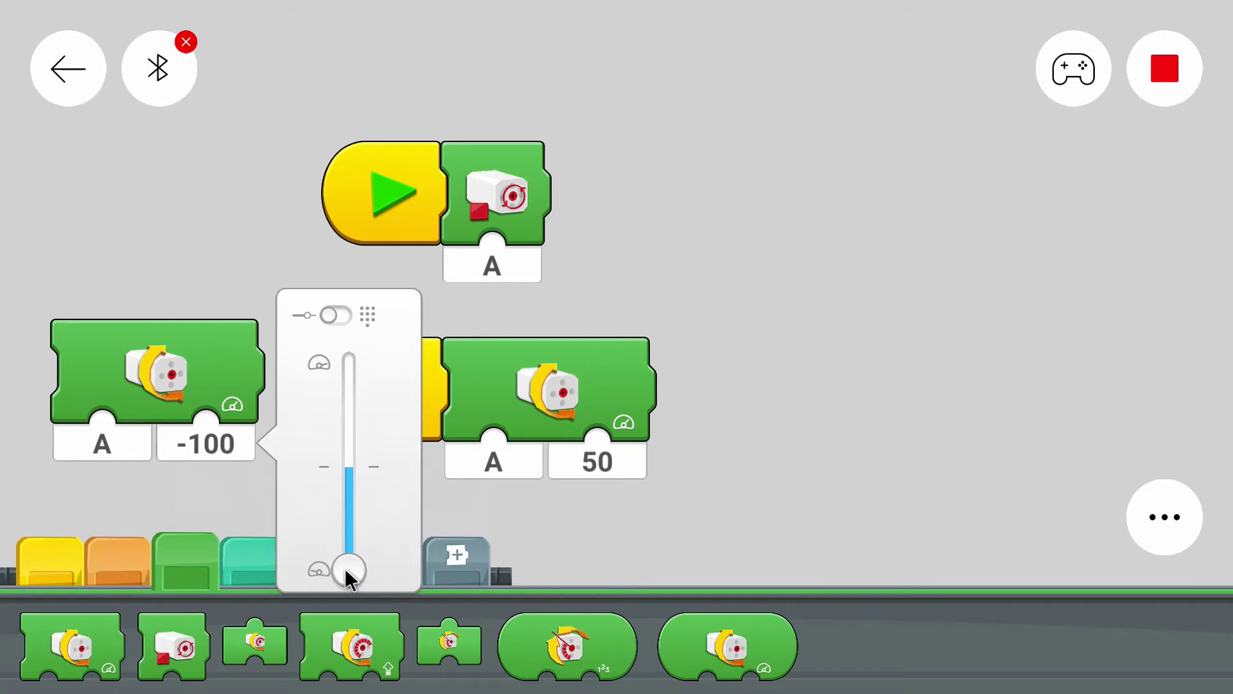
left_click_drag(349, 572, 360, 405)
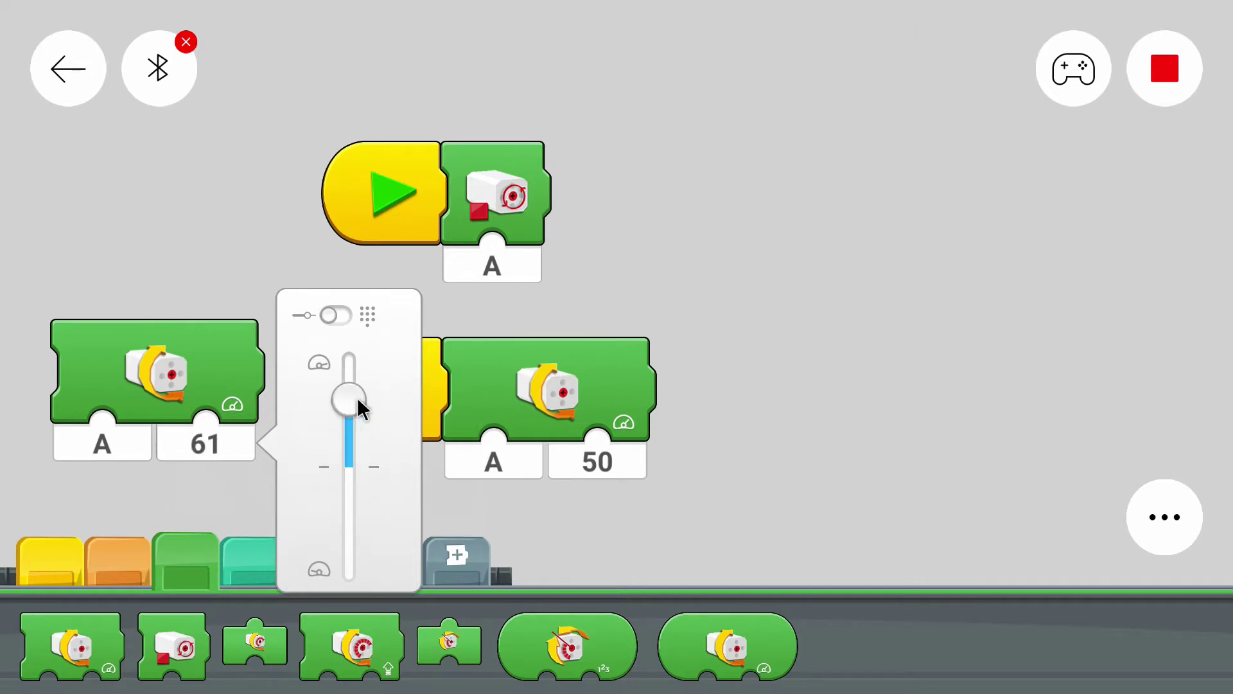
left_click(790, 253)
mouse_move(198, 631)
left_mouse_down()
mouse_move(339, 388)
mouse_move(482, 614)
left_mouse_up()
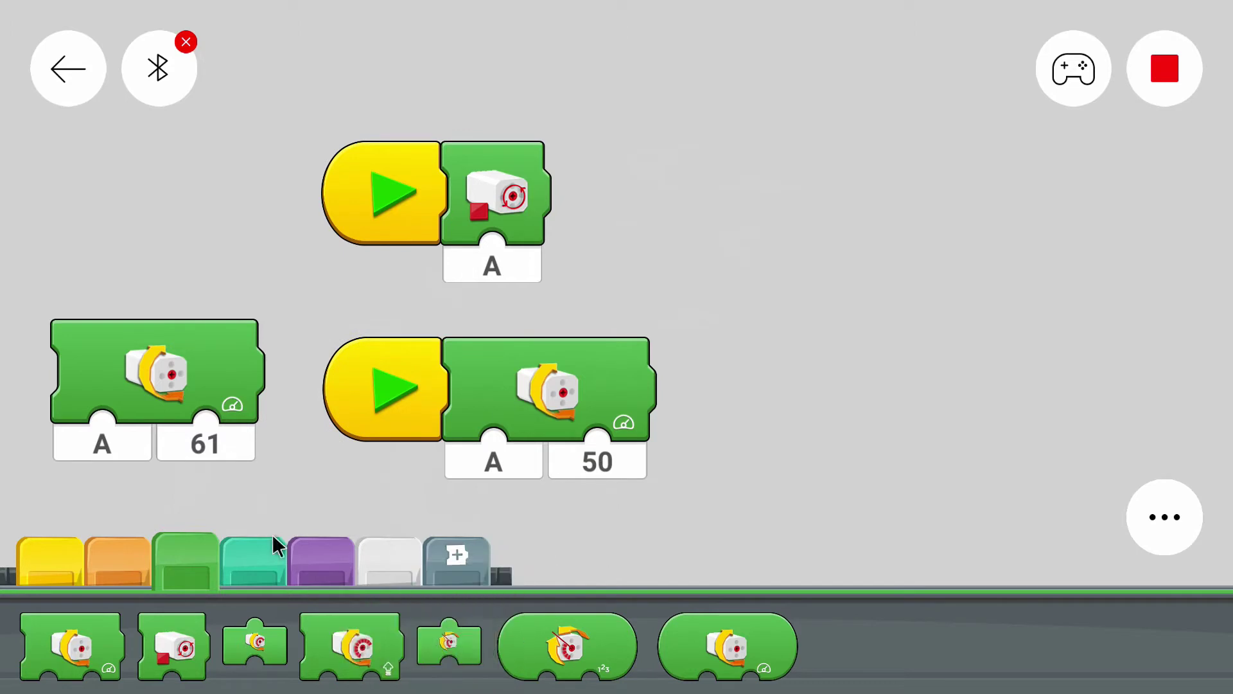
Step: Delete the loose motor block and shift both programs up and left on the canvas
left_click_drag(239, 412, 318, 655)
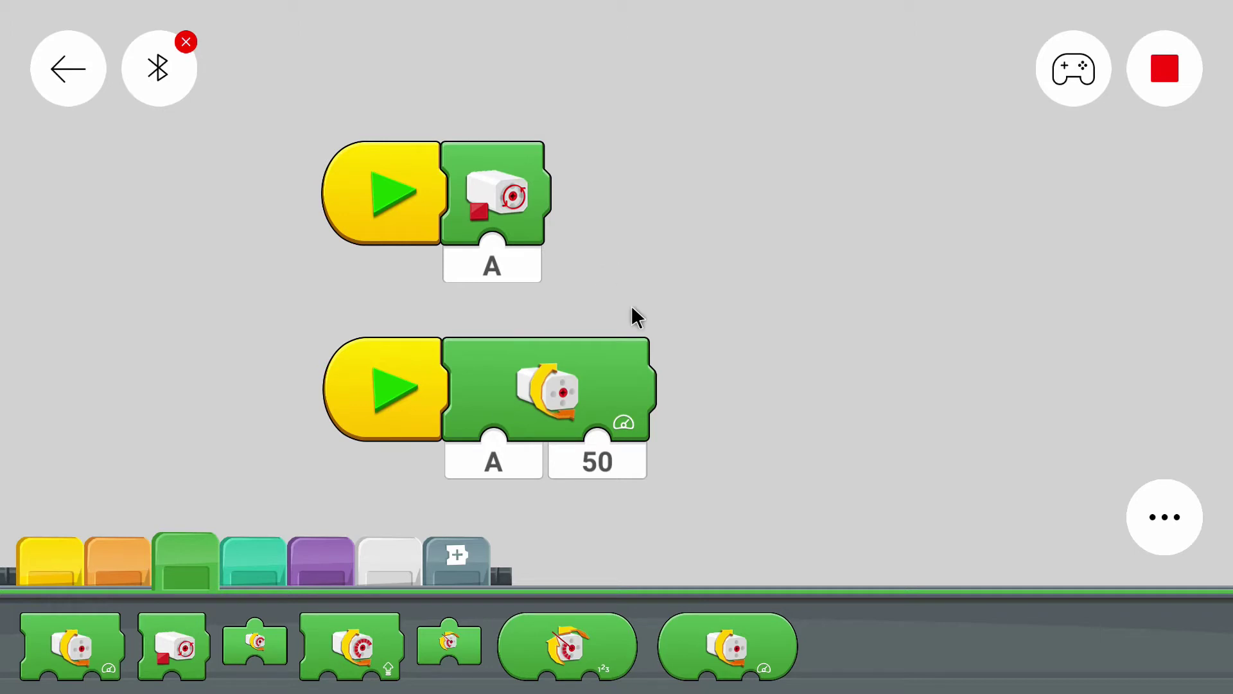
left_click_drag(842, 400, 742, 374)
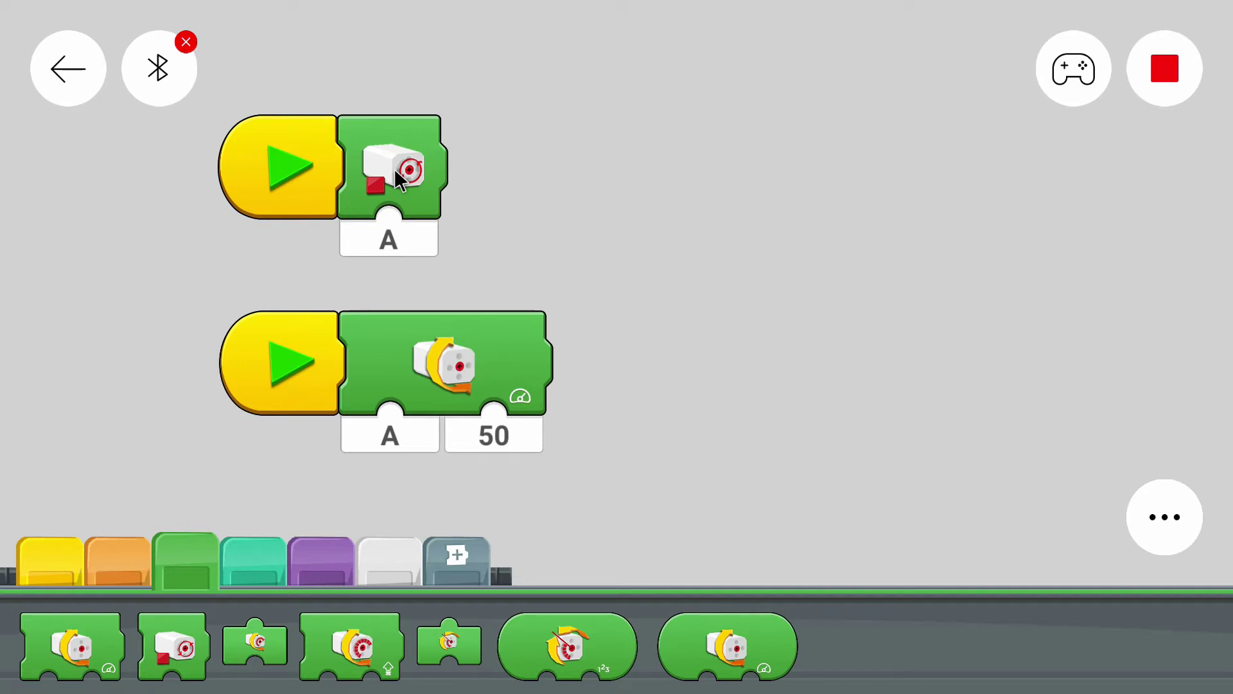
Step: Delete the upper stop-motor program and nudge the remaining speed-50 program into place
mouse_move(283, 191)
left_mouse_down()
mouse_move(297, 594)
mouse_move(320, 670)
left_mouse_up()
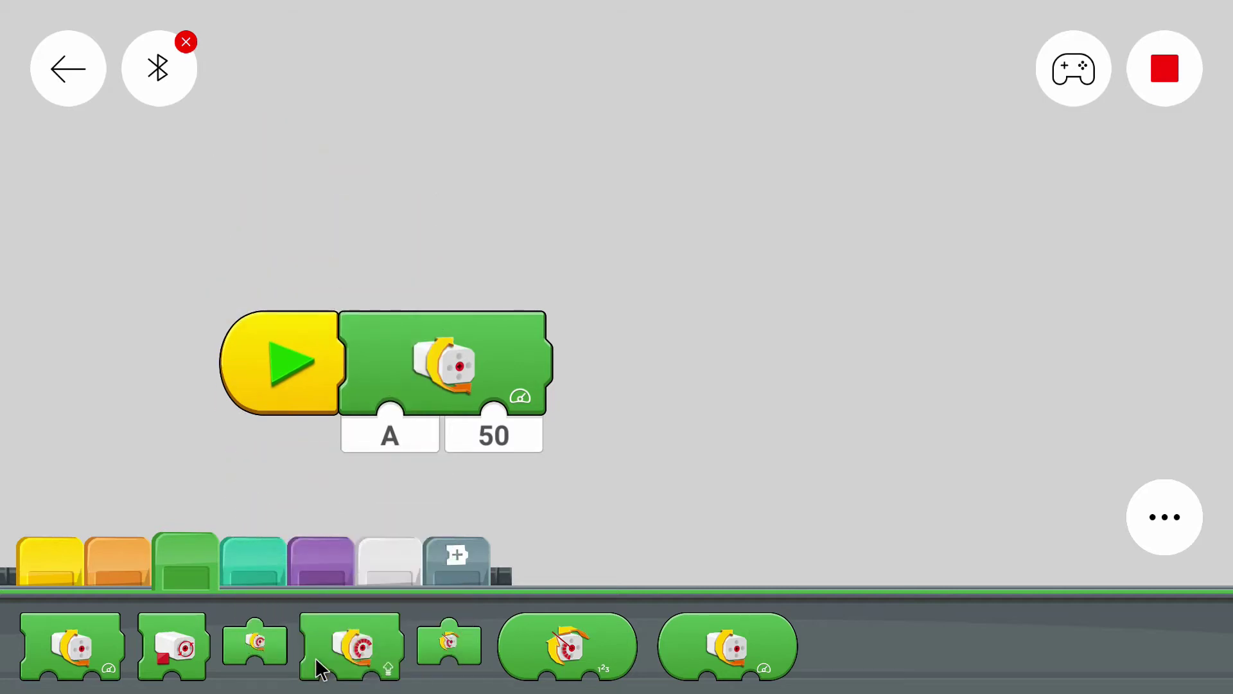
left_click_drag(572, 488, 593, 472)
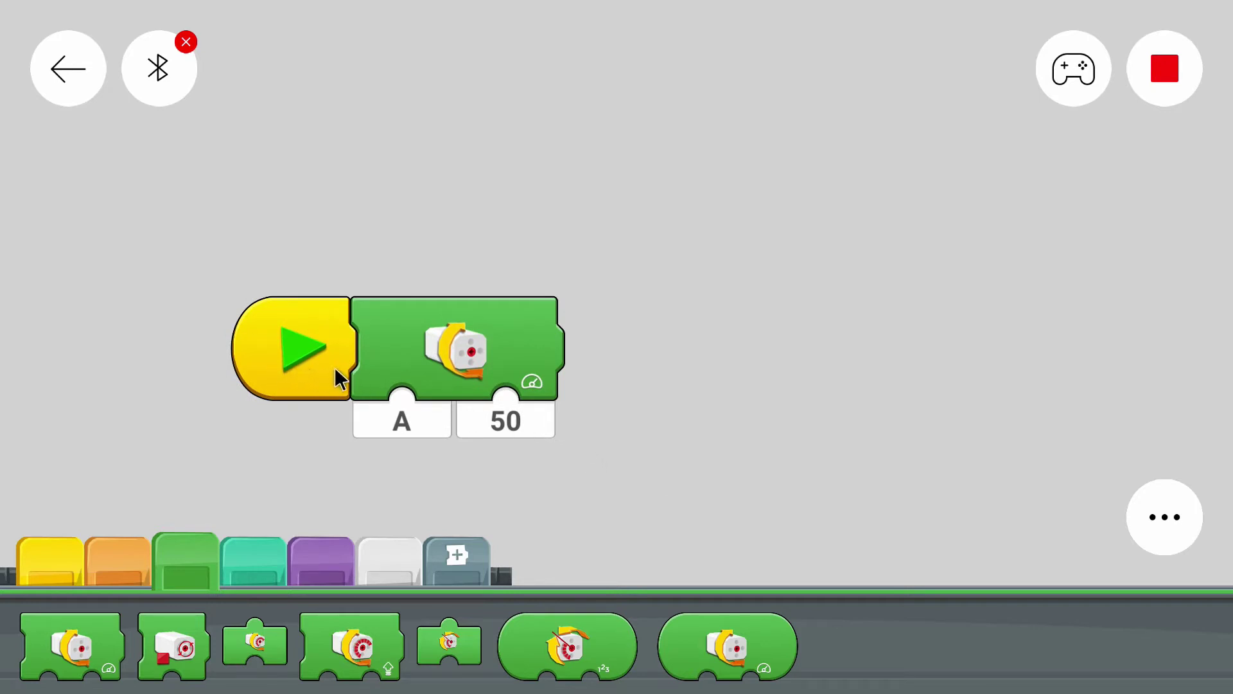
left_click_drag(337, 370, 333, 356)
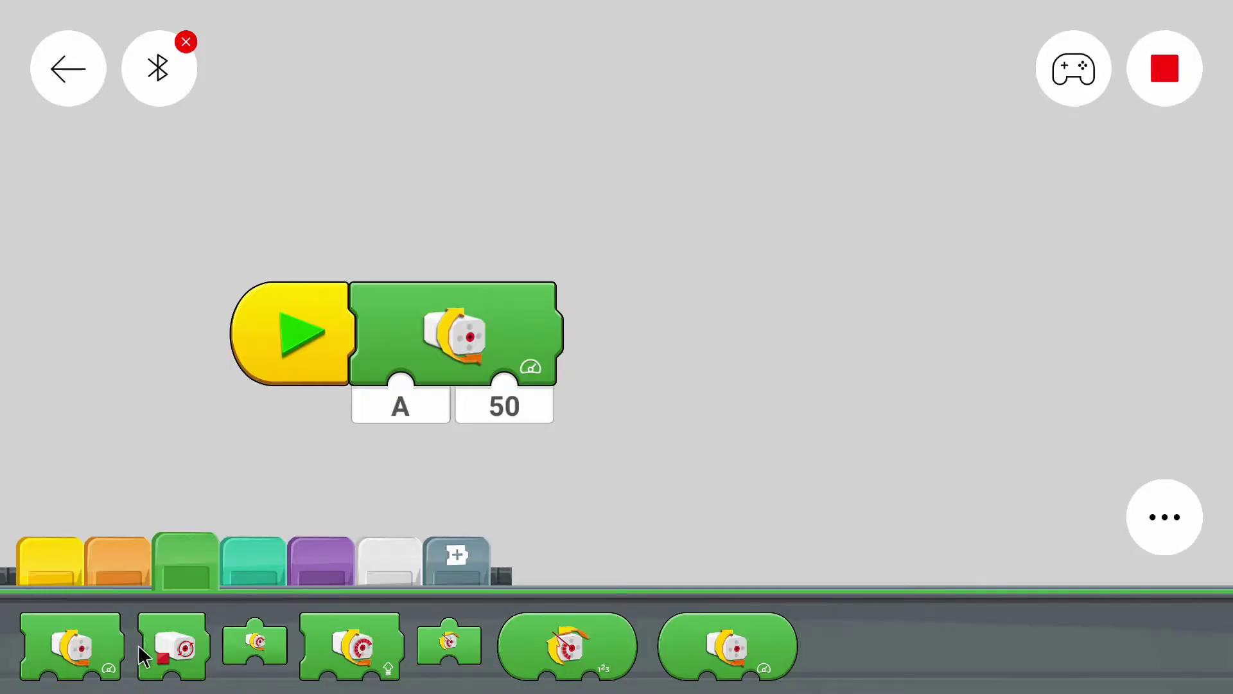
Step: Snap a stop-motor-A block right after the motor A speed-50 block
mouse_move(162, 659)
left_mouse_down()
mouse_move(212, 585)
mouse_move(665, 351)
left_mouse_up()
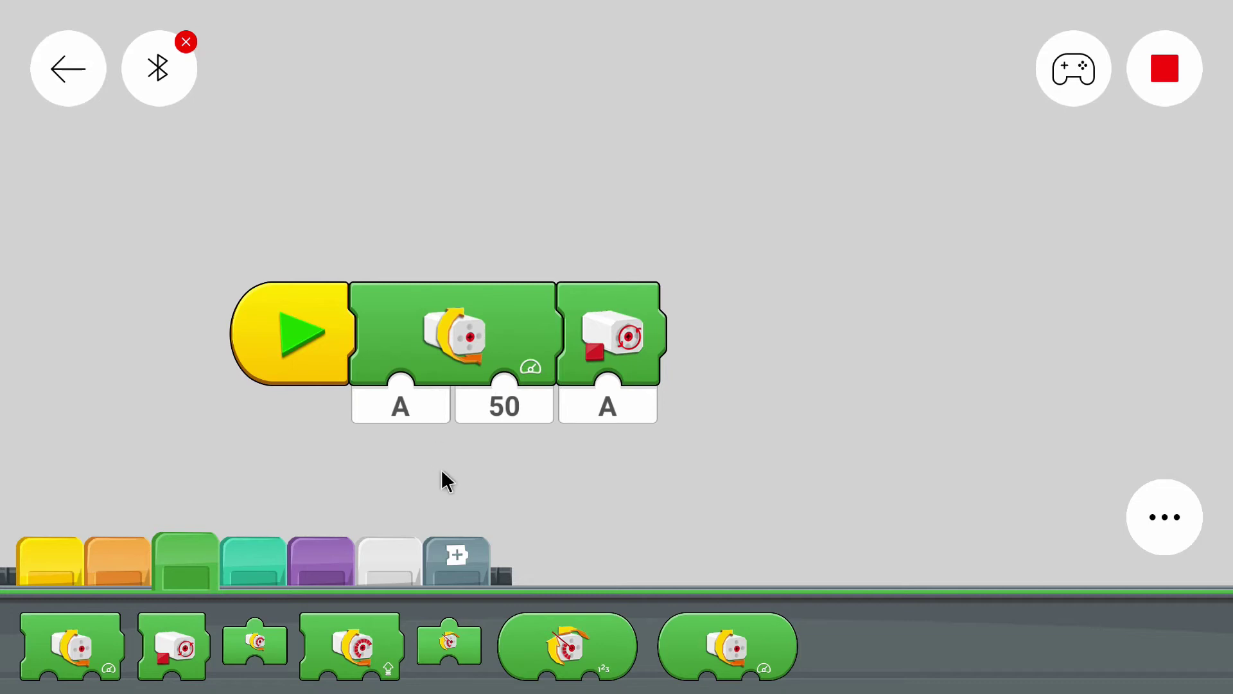
Step: Insert a 1-second wait between the speed-50 and stop blocks, then move the program higher
left_click(34, 569)
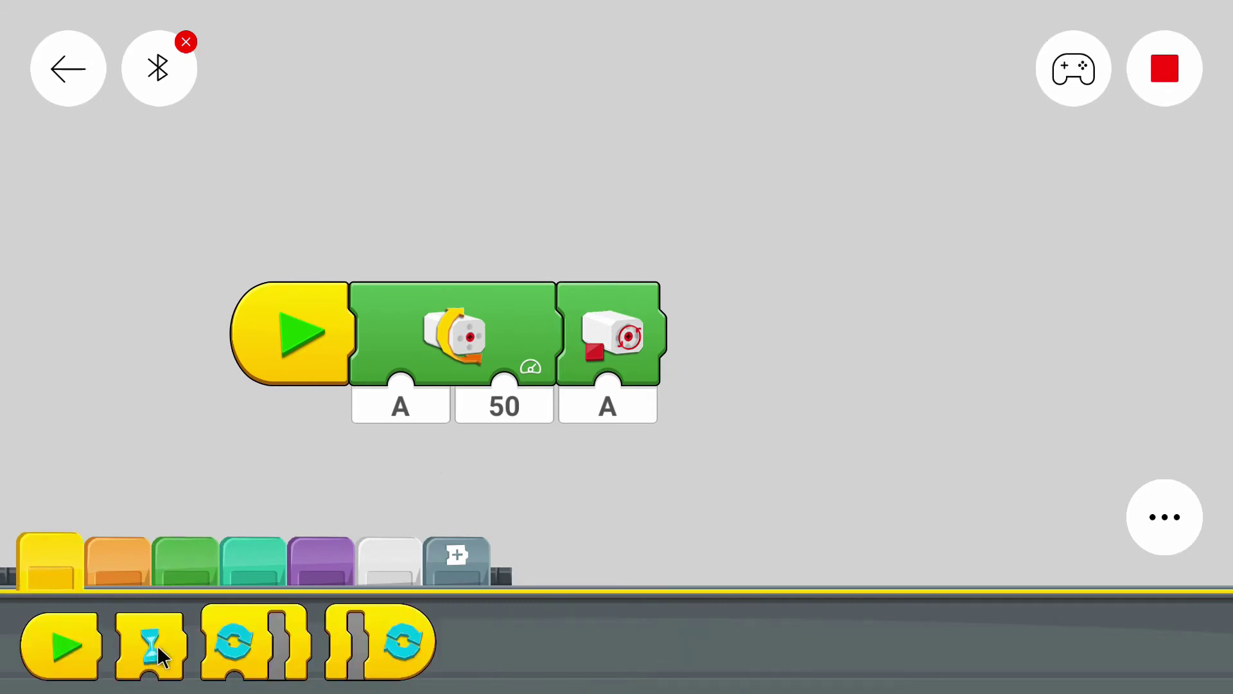
left_click_drag(154, 647, 569, 406)
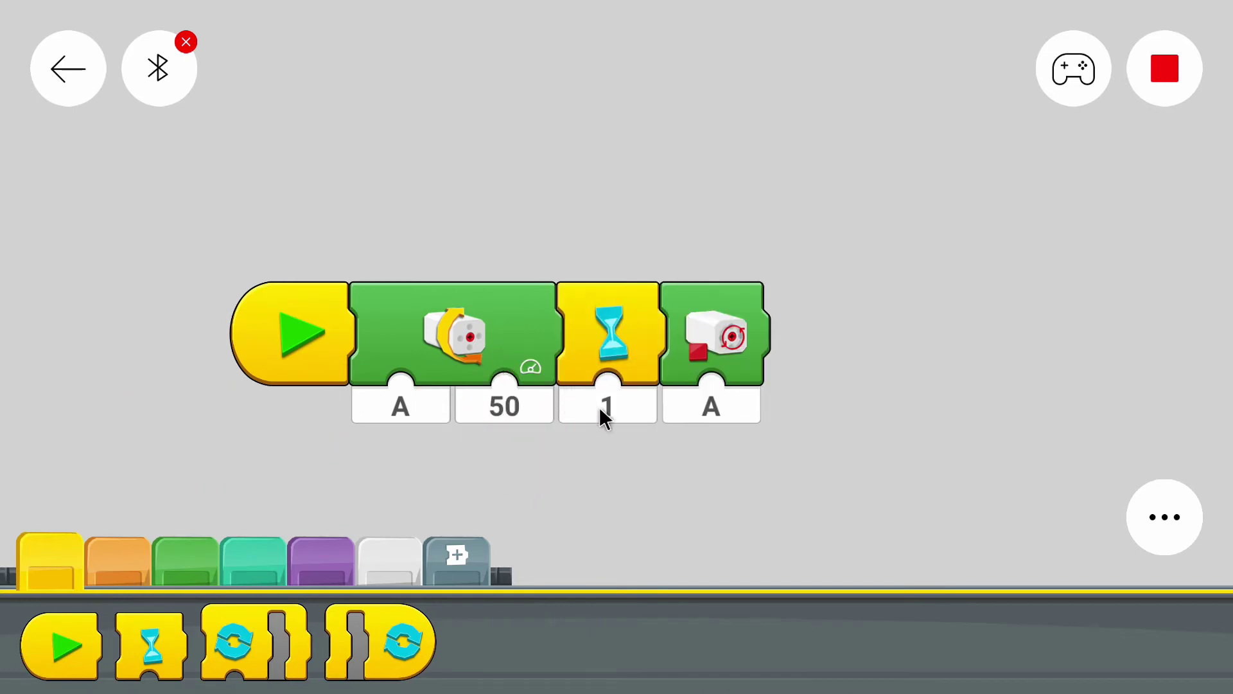
left_click_drag(573, 449, 586, 386)
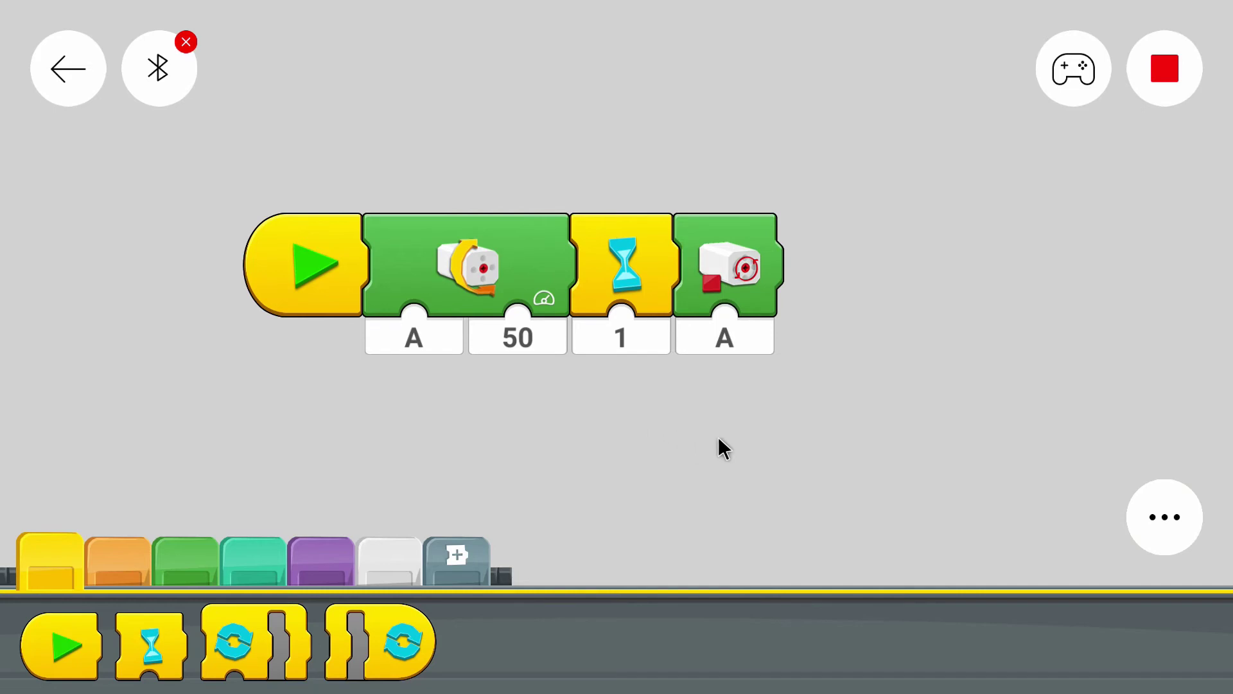
Step: Add an extra loose motor block at port A speed 50 above the program, then delete it
left_click(205, 576)
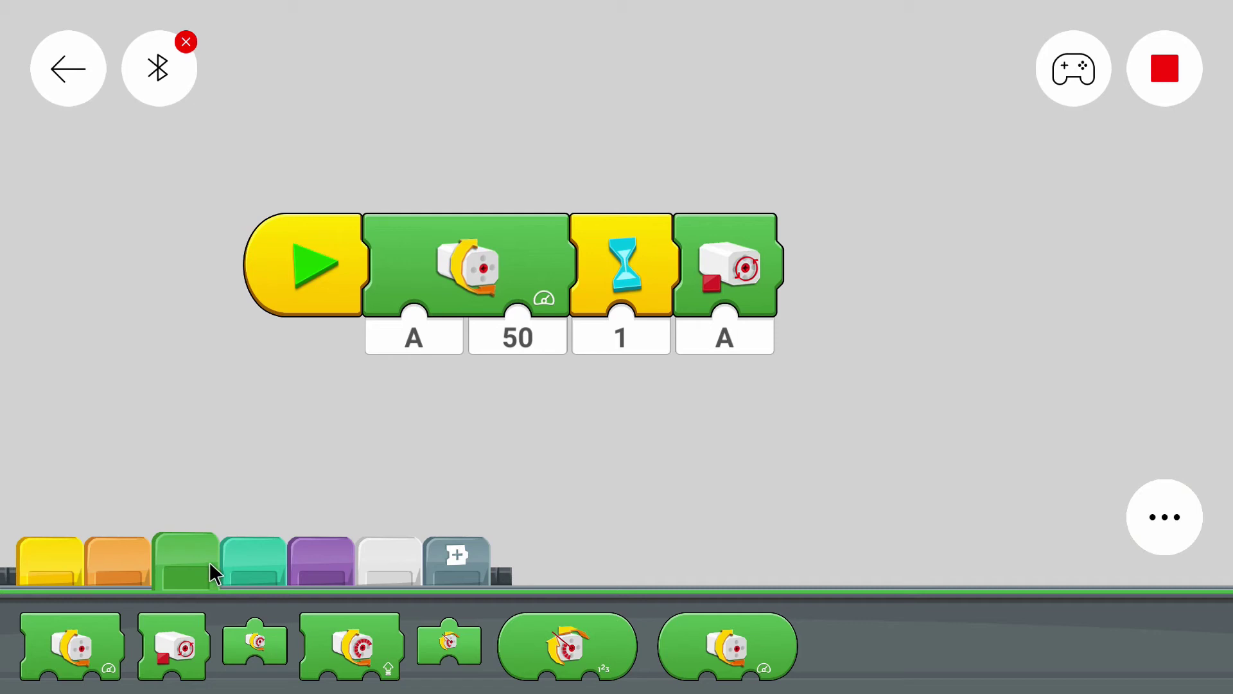
mouse_move(364, 632)
left_mouse_down()
mouse_move(404, 577)
mouse_move(490, 140)
left_mouse_up()
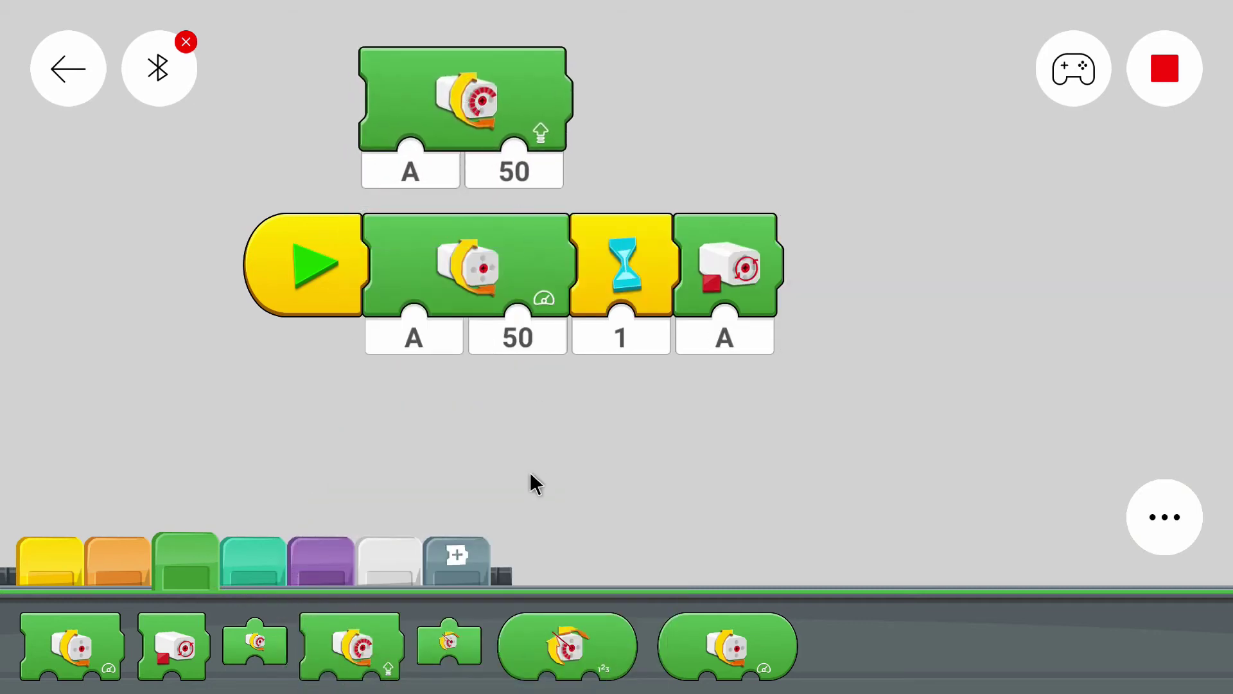
left_click_drag(531, 476, 526, 512)
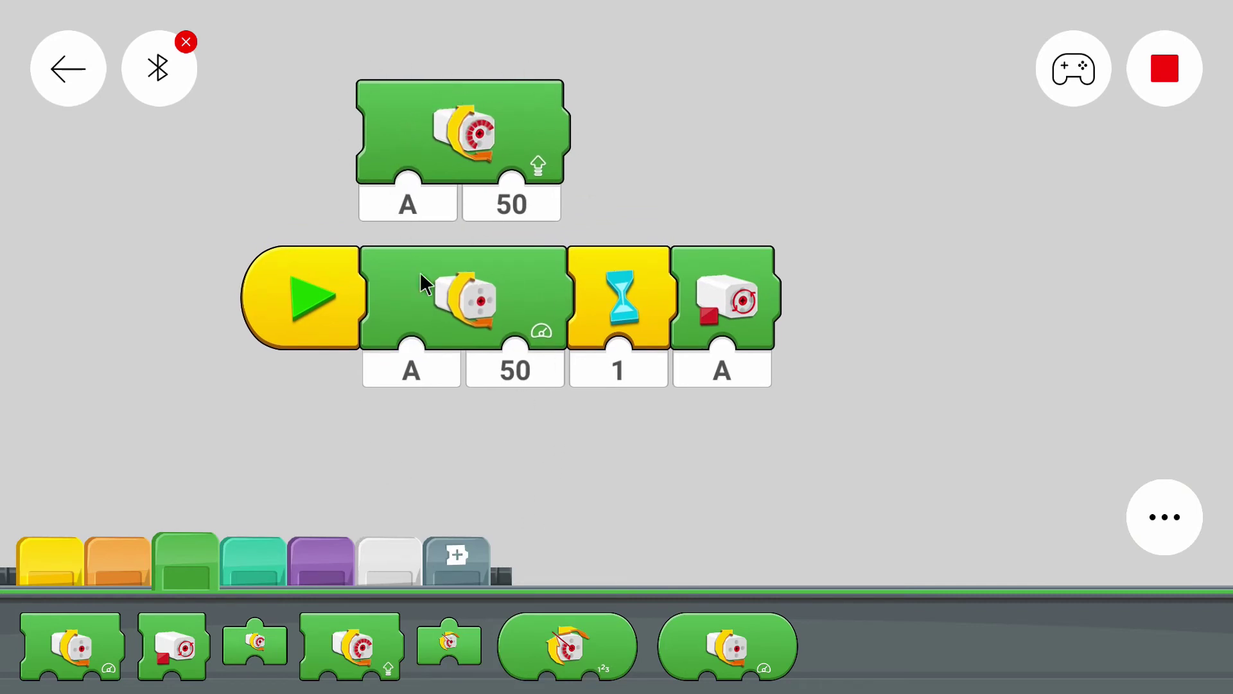
left_click(392, 215)
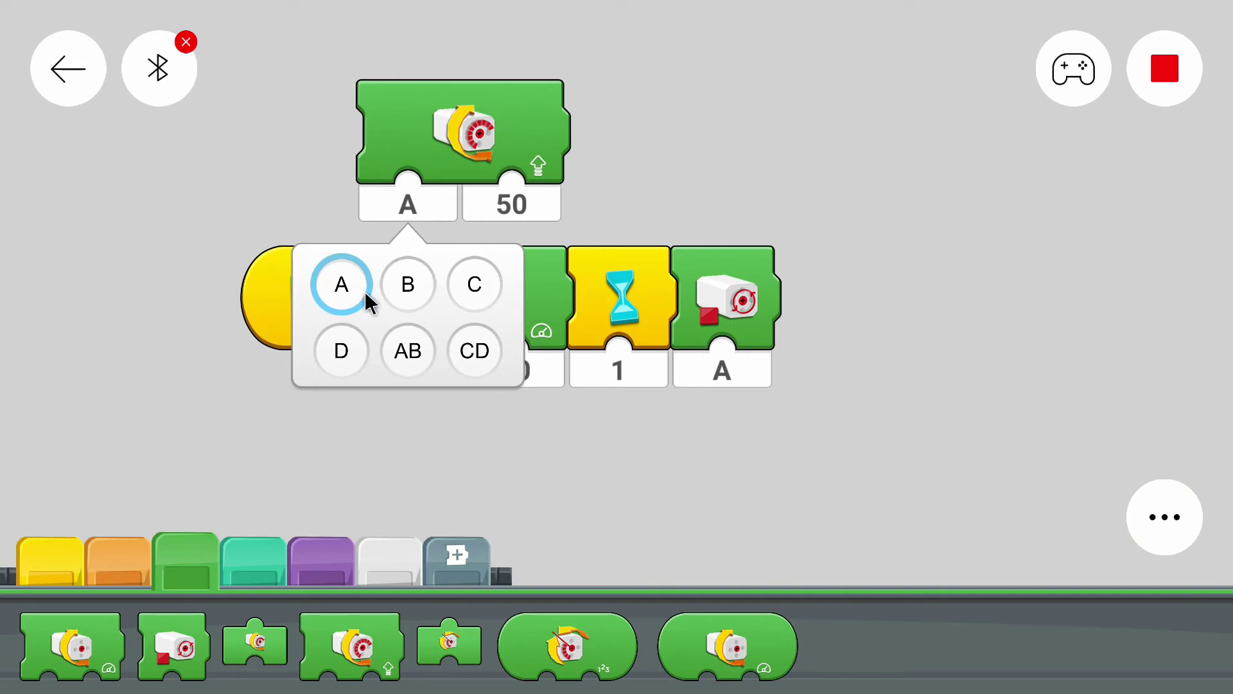
left_click(546, 200)
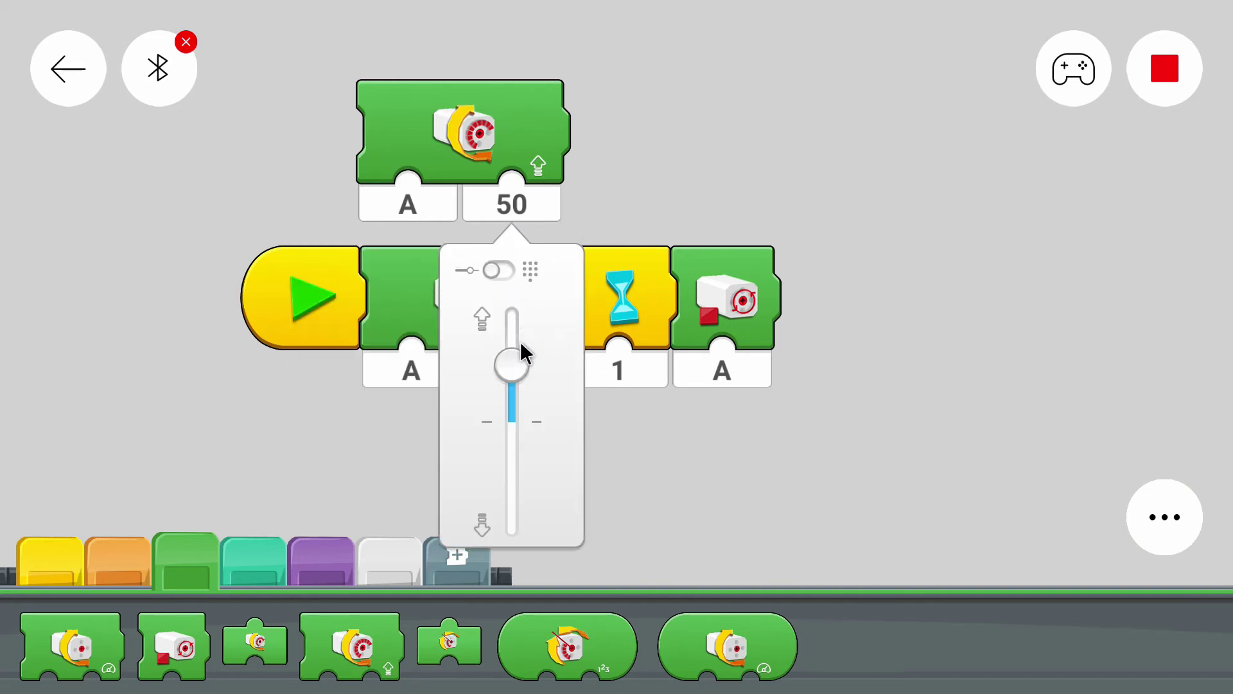
left_click(682, 434)
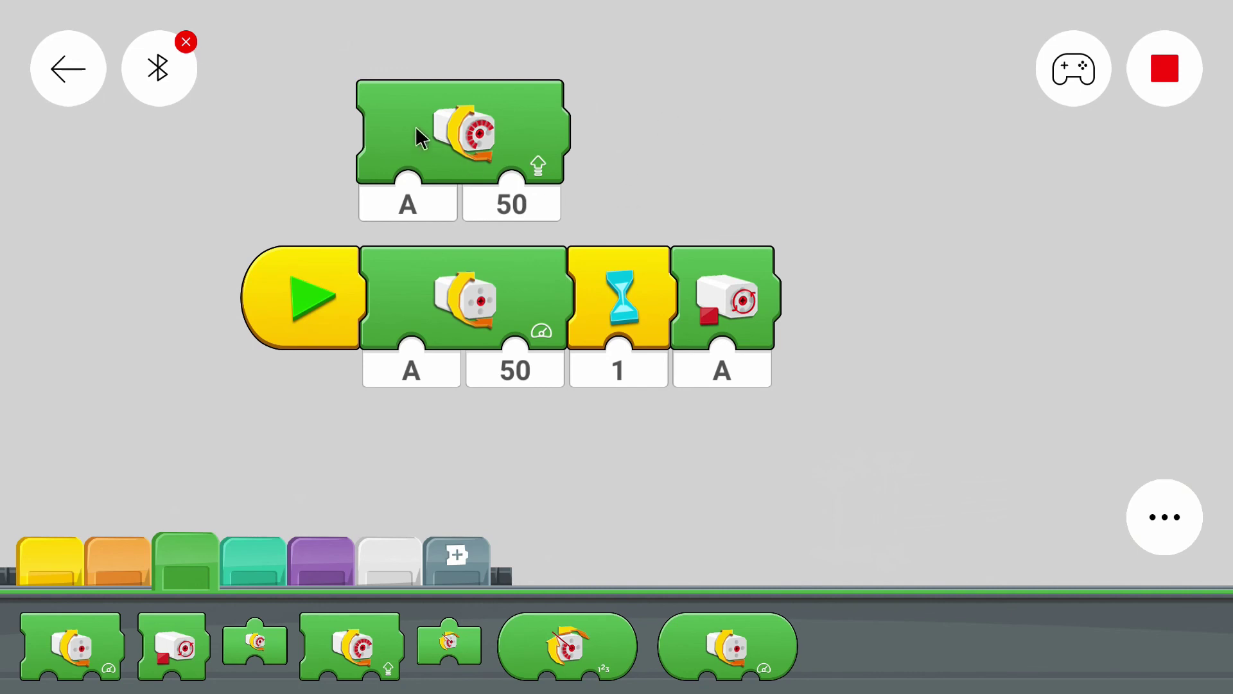
mouse_move(416, 128)
left_mouse_down()
mouse_move(545, 626)
mouse_move(569, 617)
left_mouse_up()
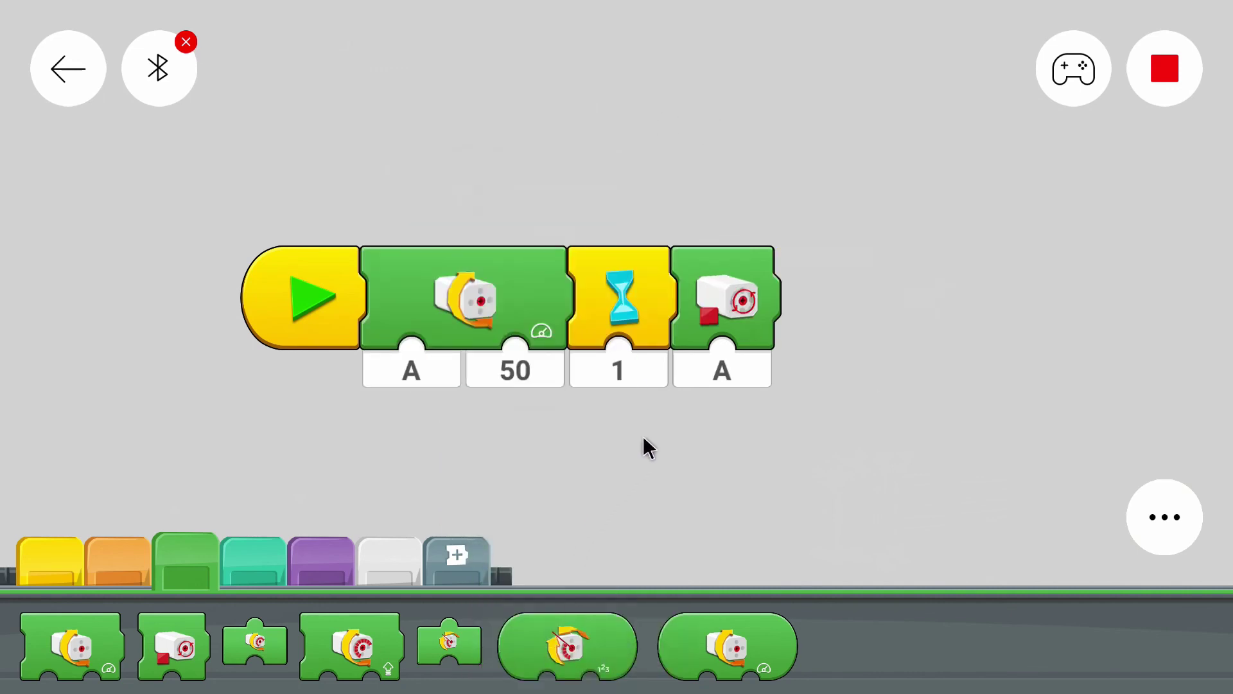